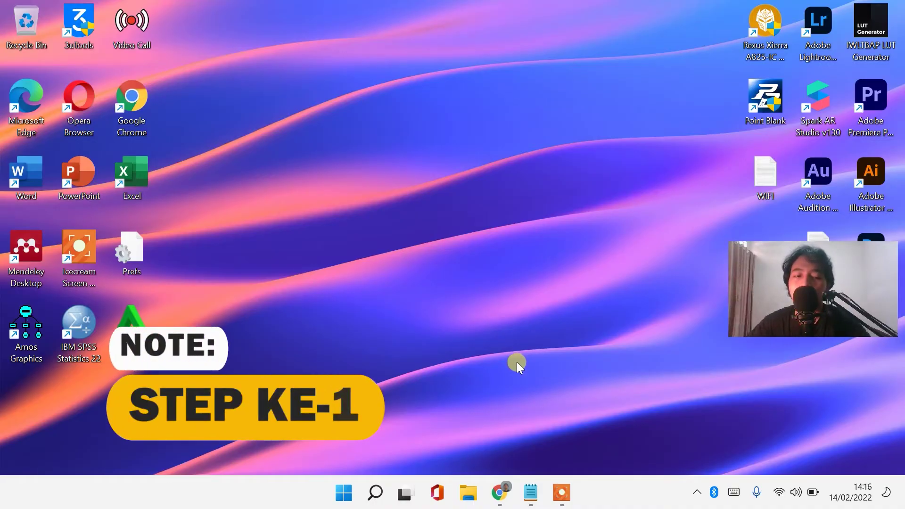
- Open Device Manager and select the HP TrueVision HD Camera in the Cameras category
right_click(343, 492)
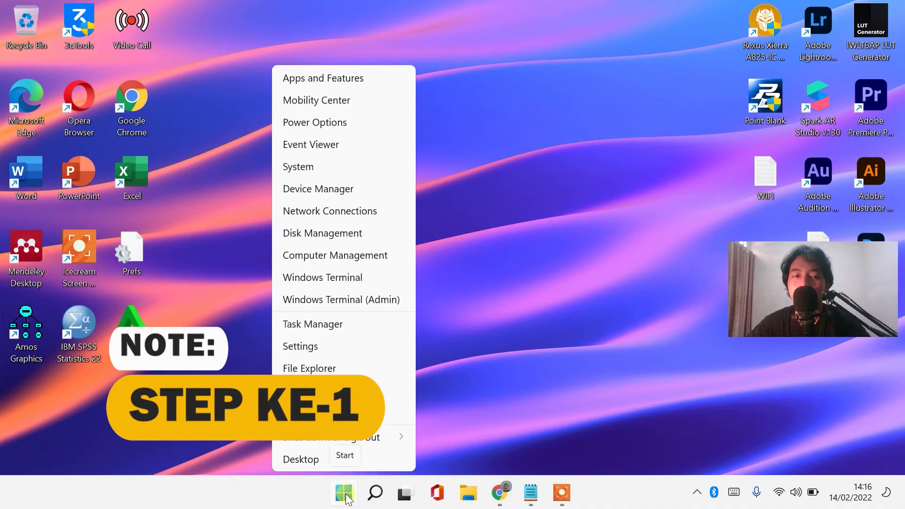
left_click(380, 196)
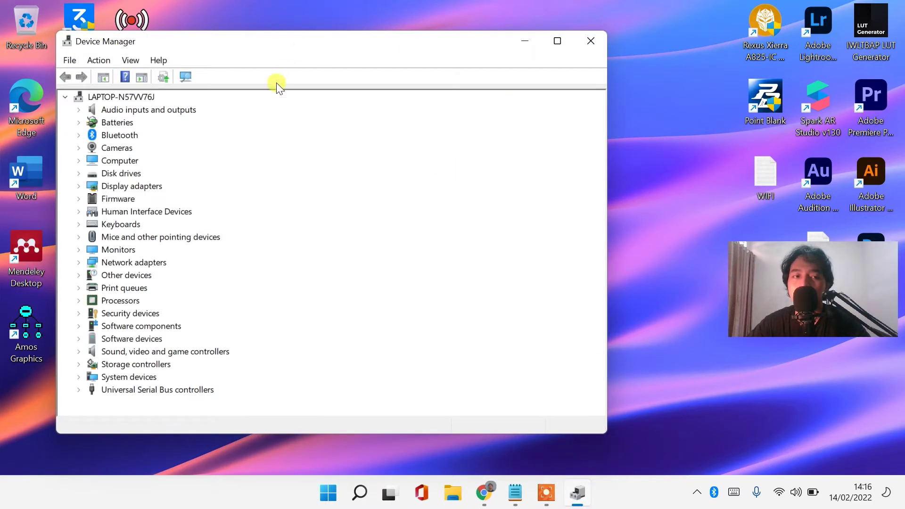
left_click(79, 148)
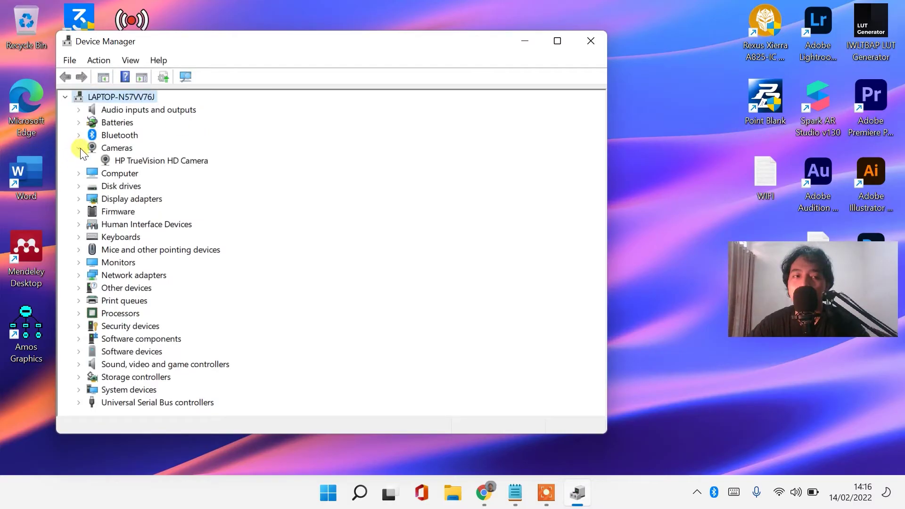
left_click(174, 160)
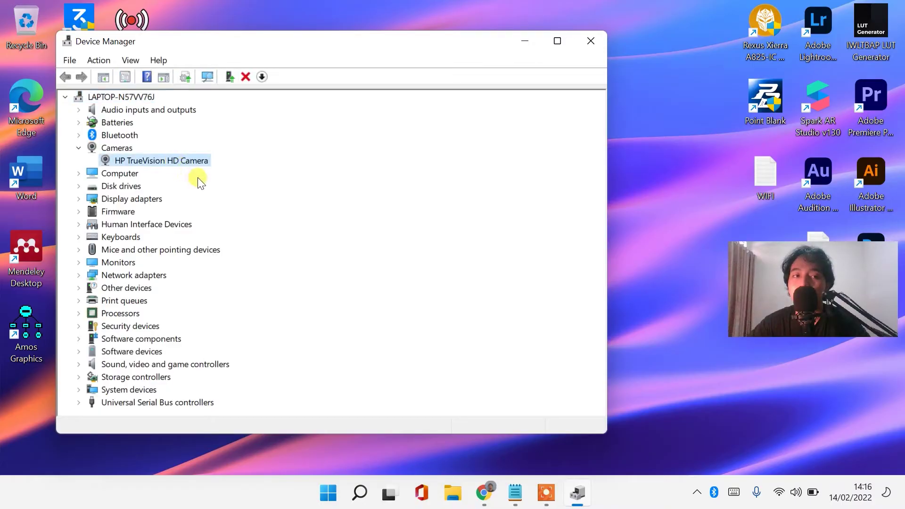
- Update the HP TrueVision HD Camera driver manually, picking USB Video Device from the drivers available on the computer, and close Device Manager
right_click(177, 159)
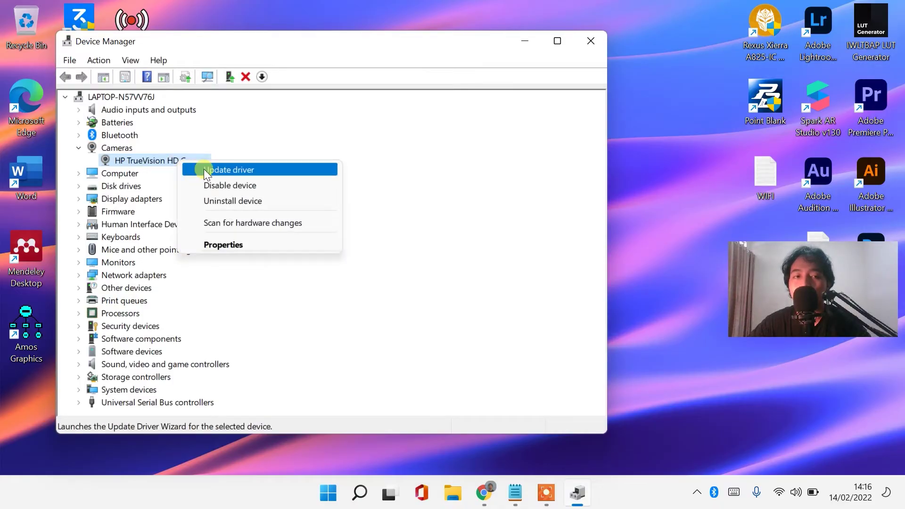
left_click(204, 169)
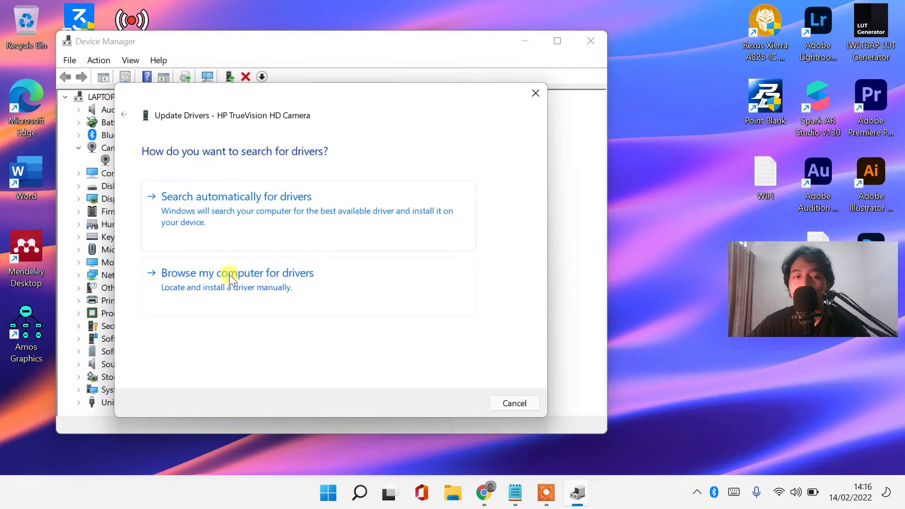
left_click(231, 277)
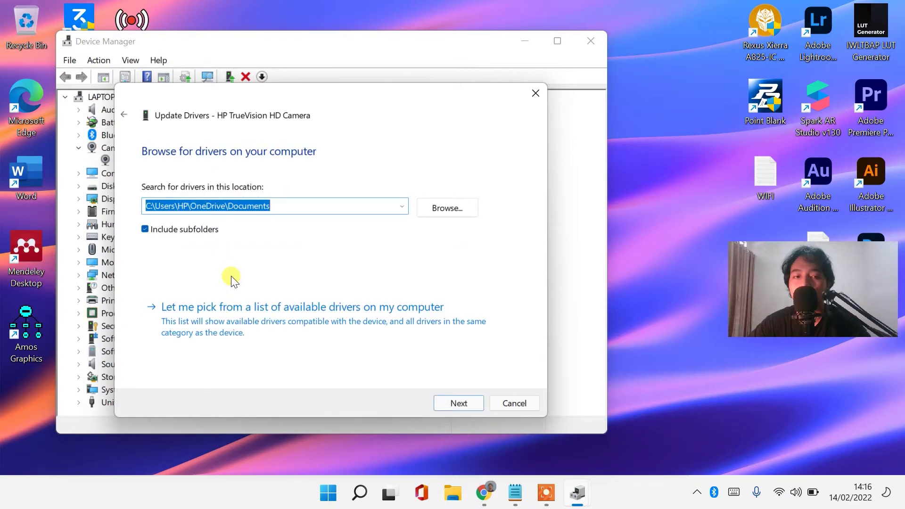
left_click(188, 319)
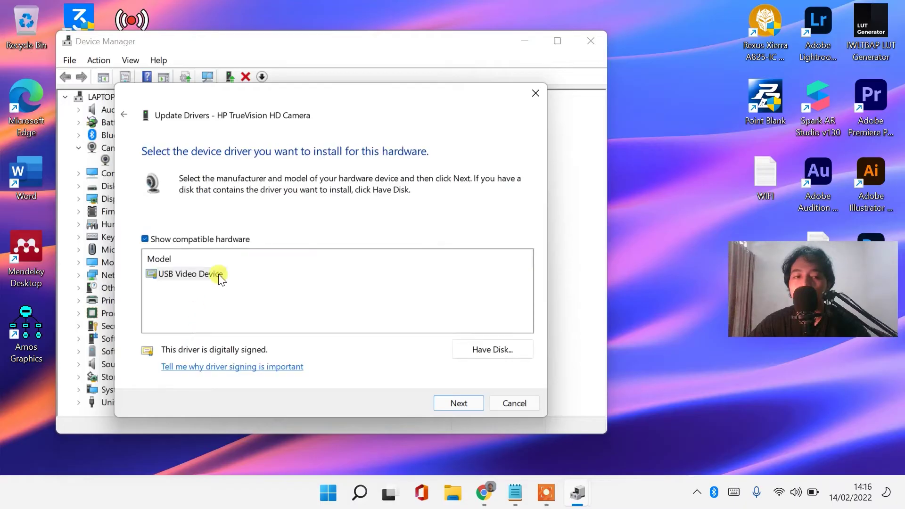
left_click(174, 275)
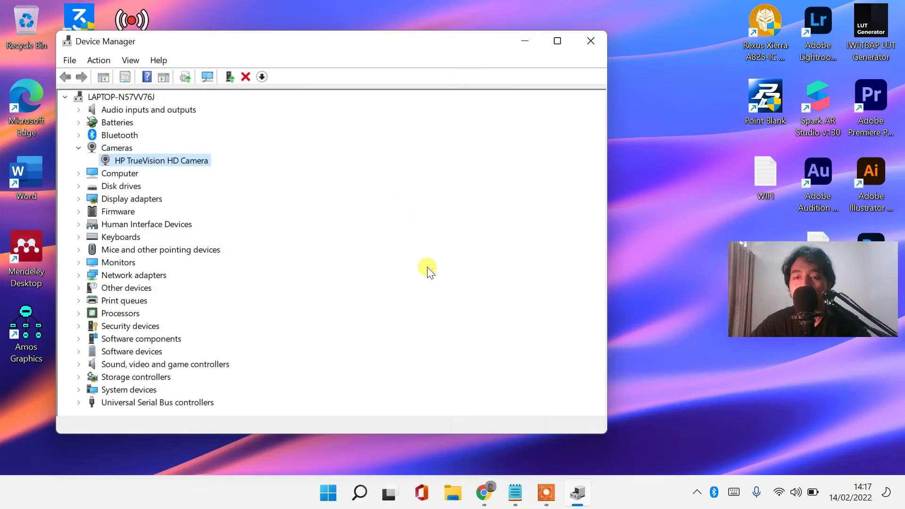
key("alt+F4")
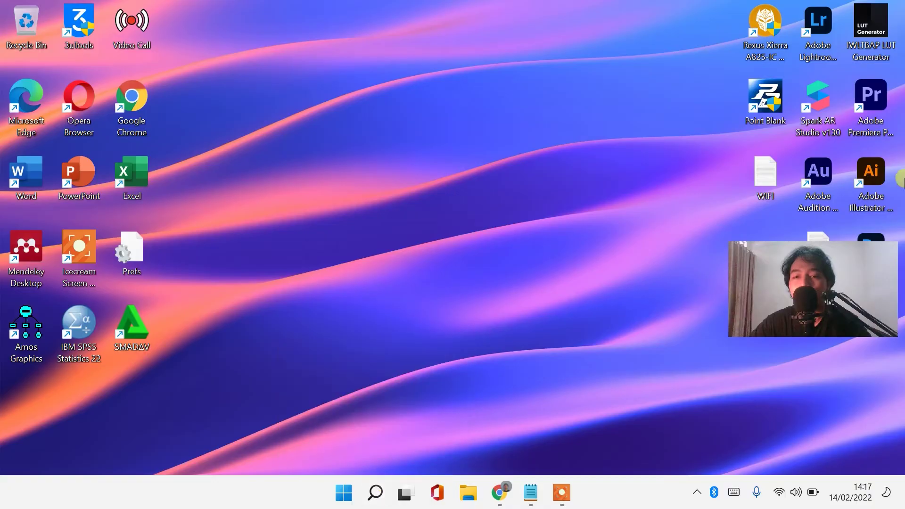
mouse_move(832, 274)
left_mouse_down()
mouse_move(818, 241)
mouse_move(833, 258)
mouse_move(658, 179)
mouse_move(510, 207)
mouse_move(516, 189)
mouse_move(476, 177)
mouse_move(422, 225)
mouse_move(456, 222)
mouse_move(484, 250)
mouse_move(837, 281)
left_mouse_up()
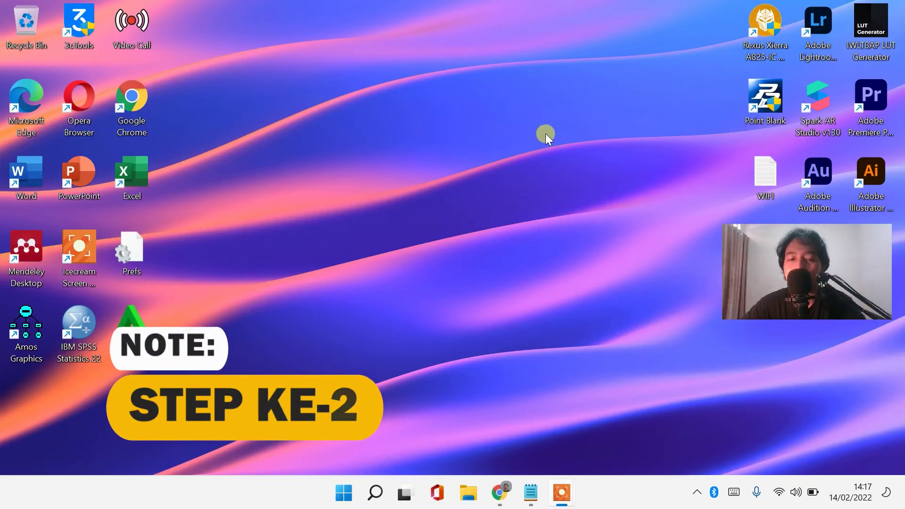
- Reopen Device Manager and check the Wi-Fi connection in the Windows quick settings
right_click(342, 500)
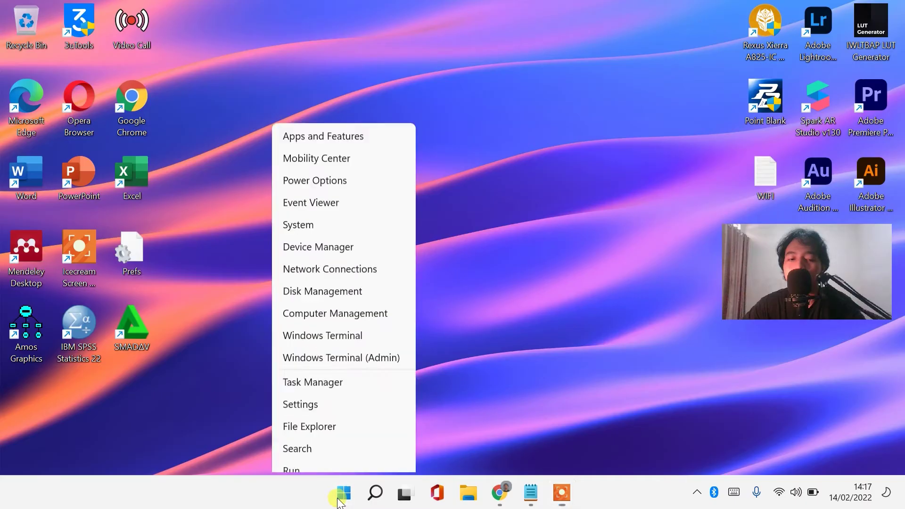
left_click(371, 184)
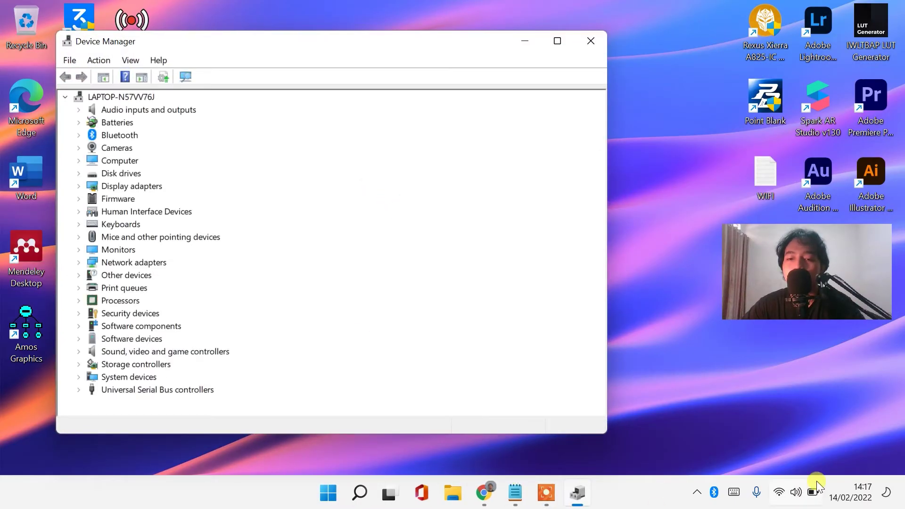
left_click(788, 492)
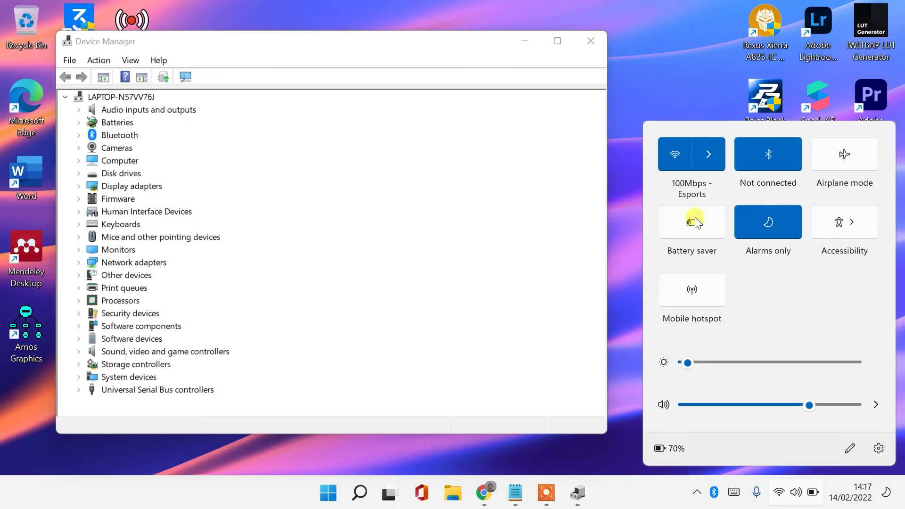
left_click(402, 118)
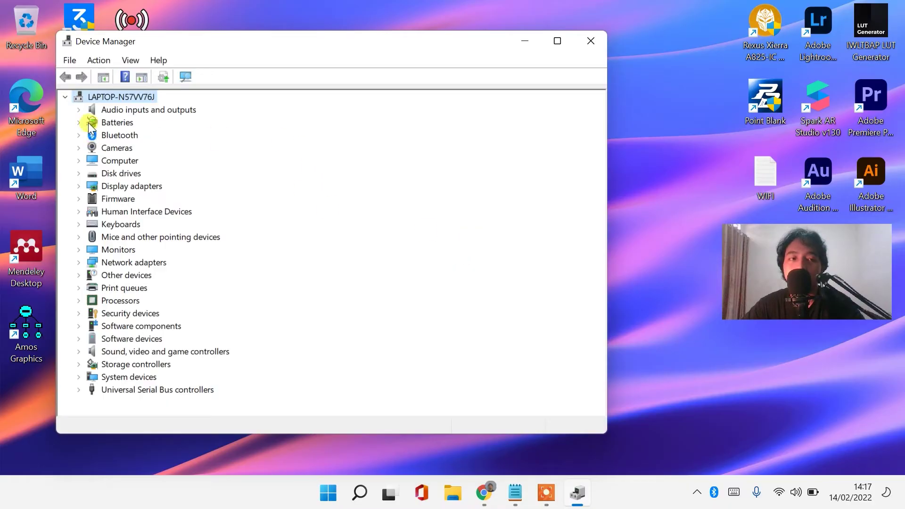
- Run an automatic driver search for the HP TrueVision HD Camera in the Cameras category, and close the update wizard
left_click(78, 147)
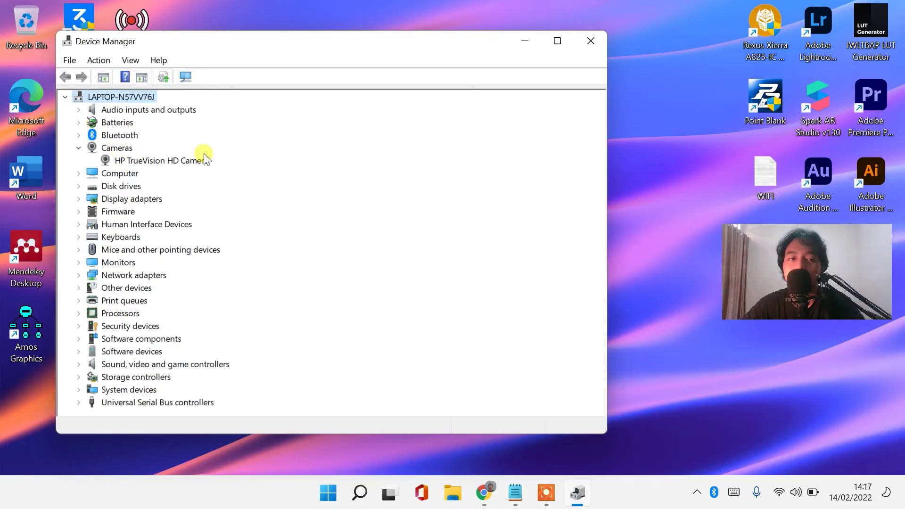
left_click(174, 159)
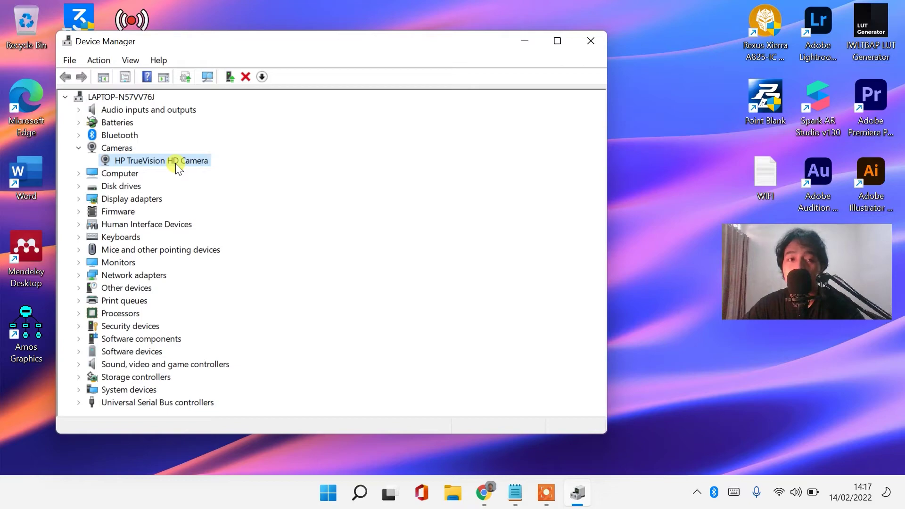
right_click(175, 163)
left_click(196, 174)
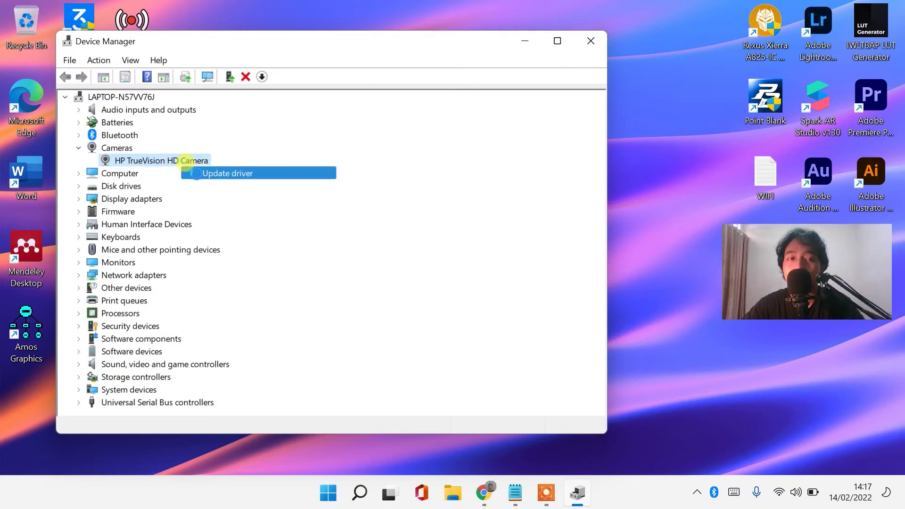
left_click(221, 222)
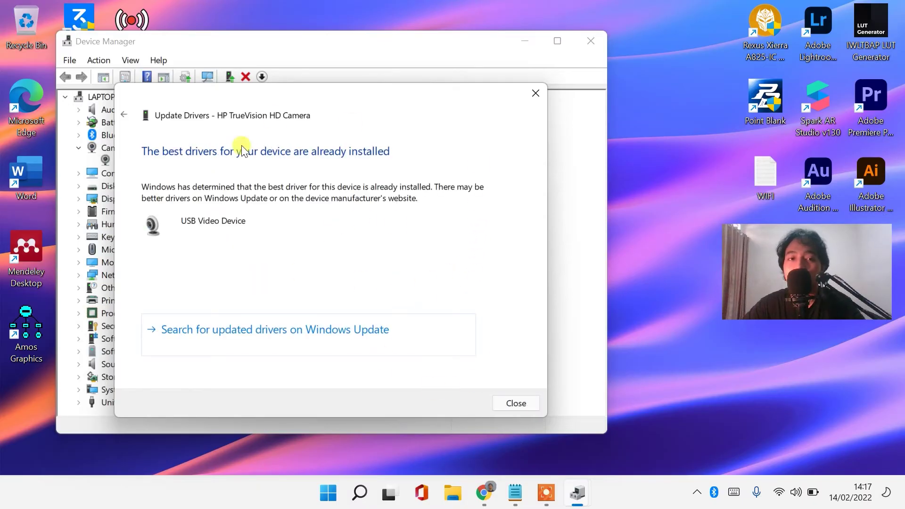
left_click(516, 403)
left_click(358, 480)
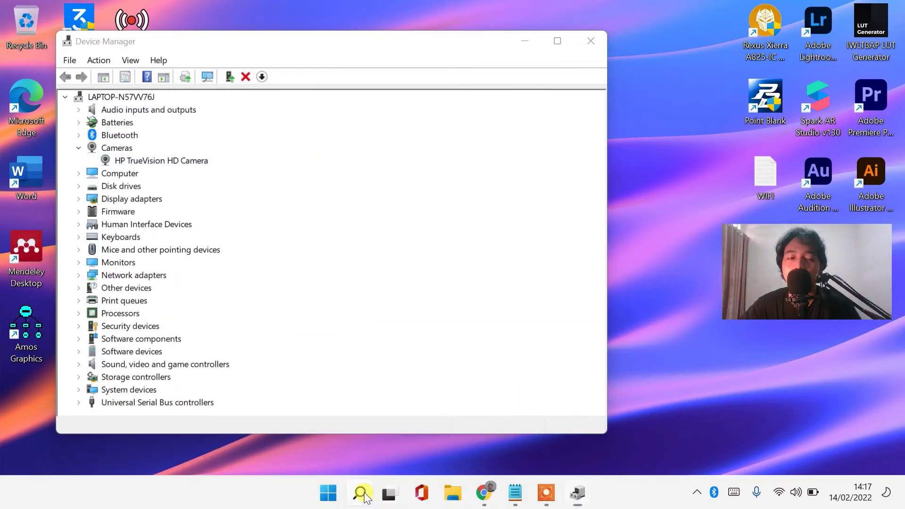
type("v")
key("BackSpace")
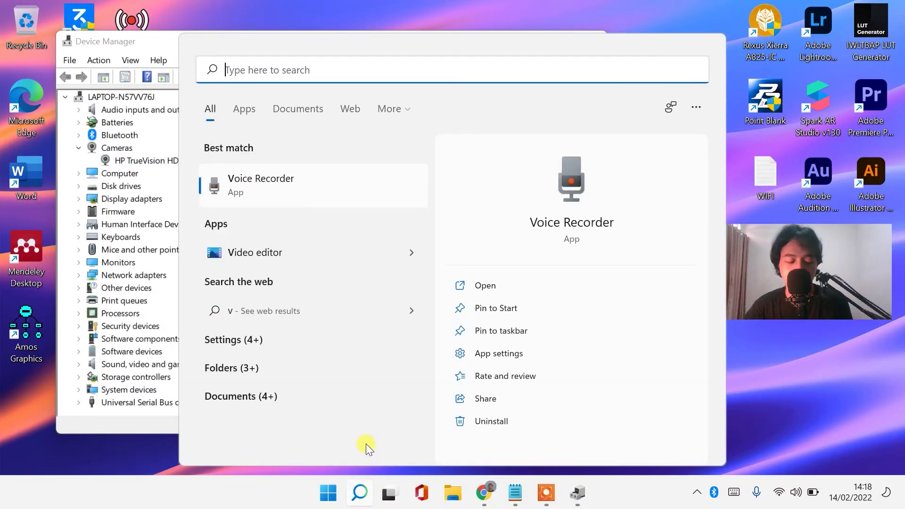
type("ca")
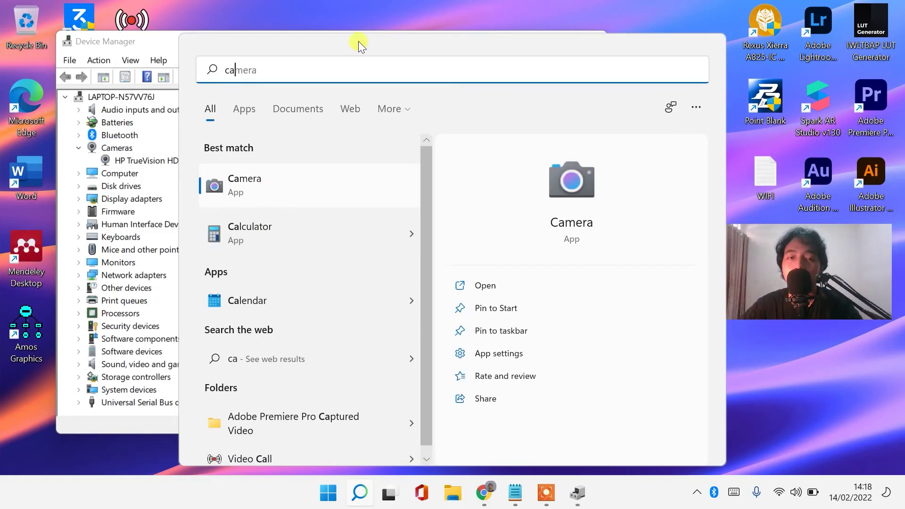
key("Escape")
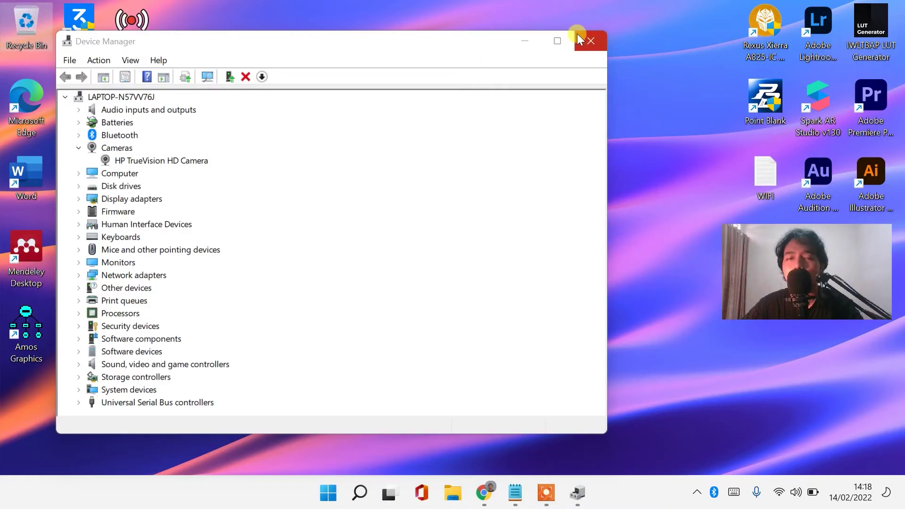
- Close Device Manager and search Windows for "camera" to open the Camera app's settings
left_click(592, 38)
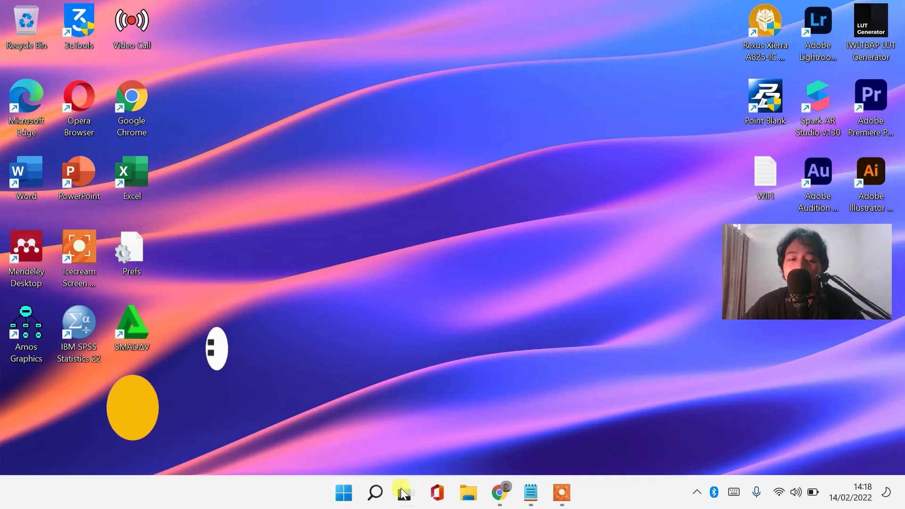
left_click(375, 494)
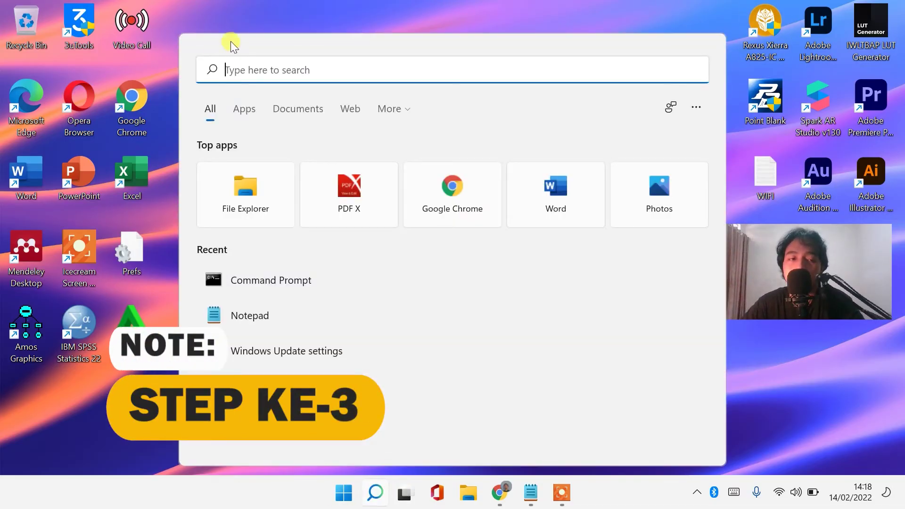
type("camera")
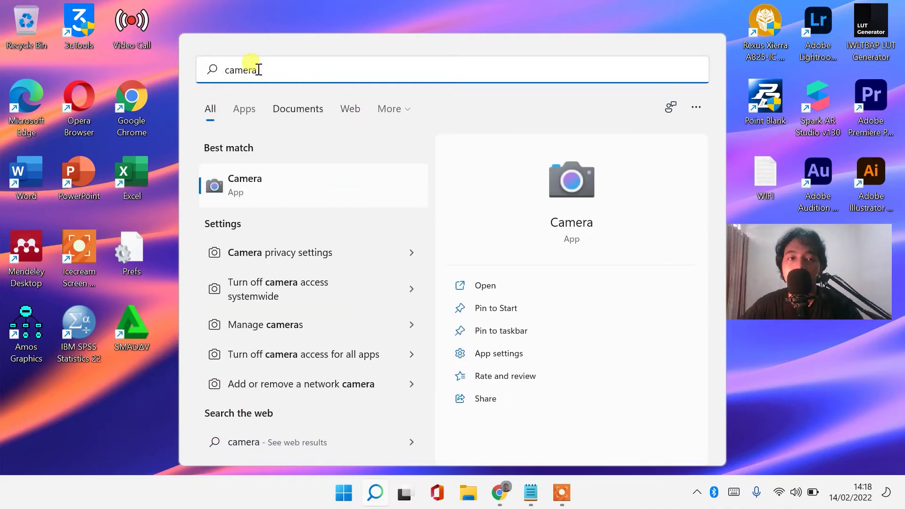
left_click(516, 359)
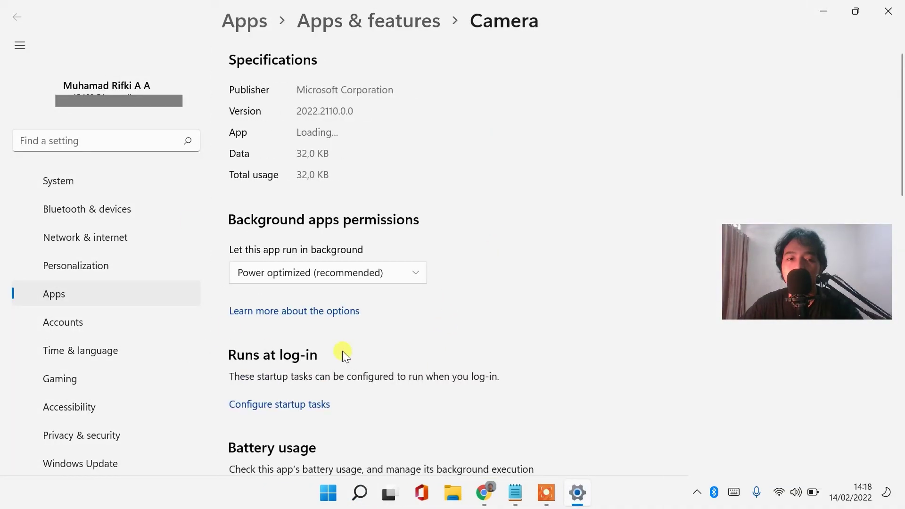
- Make sure the Camera permission is on in the Camera app's permissions, and close Settings
scroll(347, 275, "down", 2)
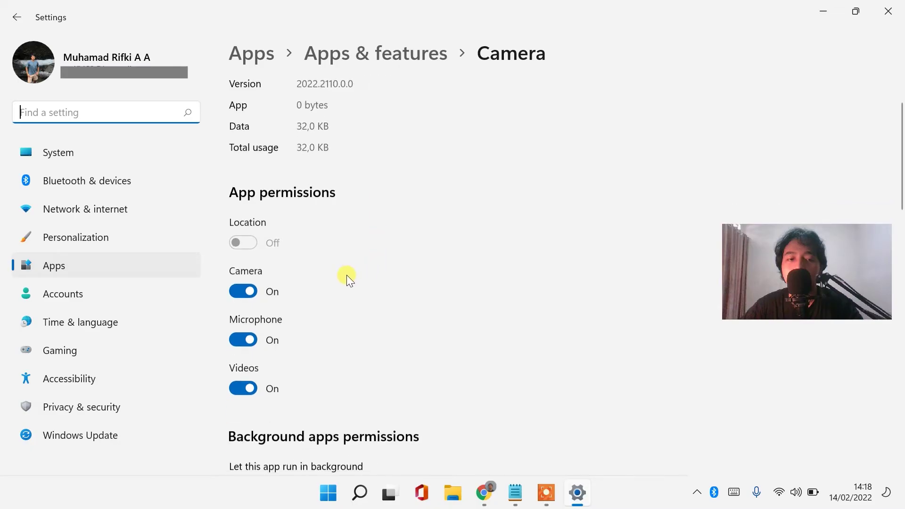
left_click(245, 292)
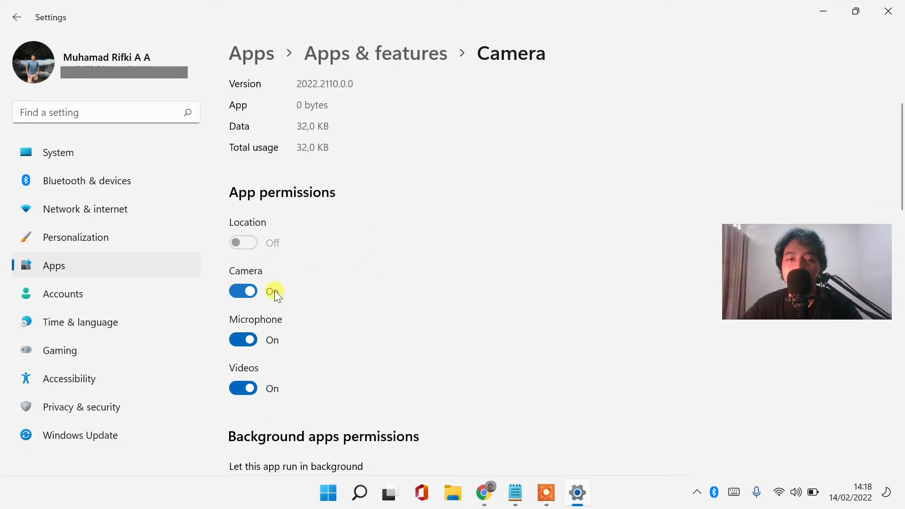
left_click(893, 7)
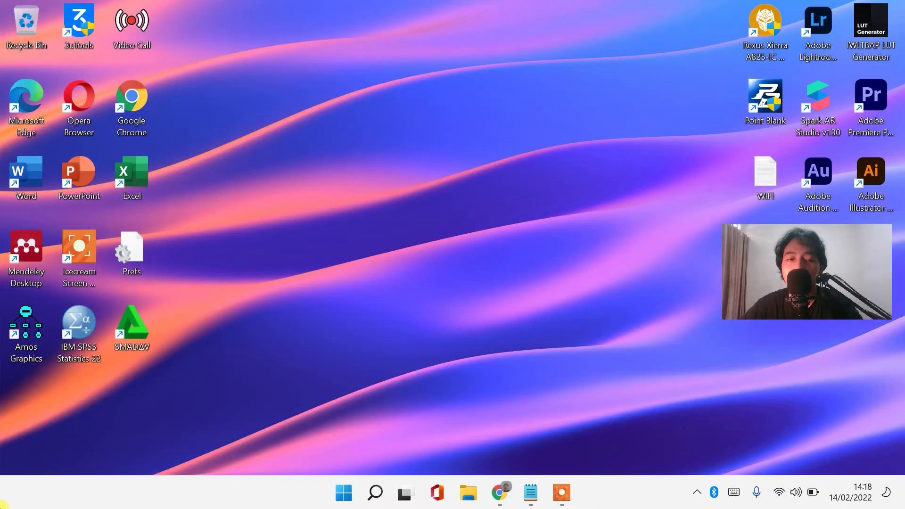
- Search Windows for "camera pr", open Camera privacy settings and review the camera access switches for the device and its apps
left_click(375, 492)
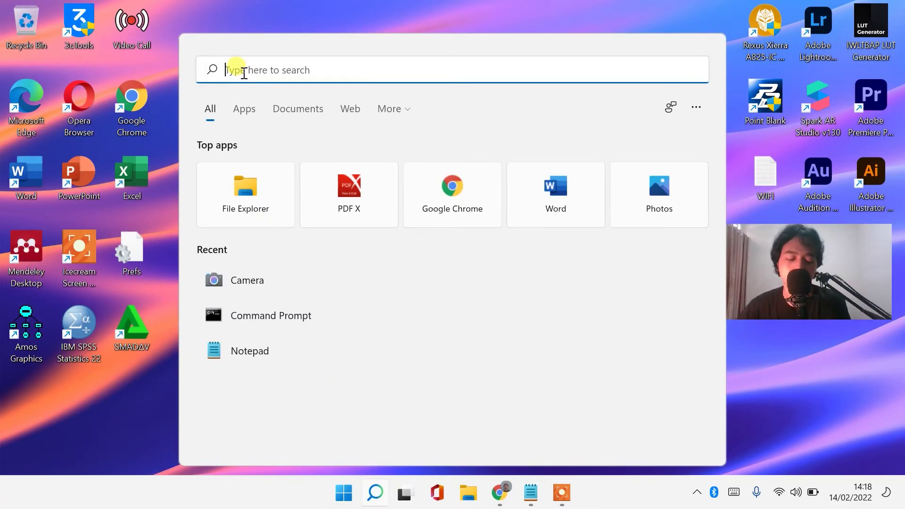
type("camera pr")
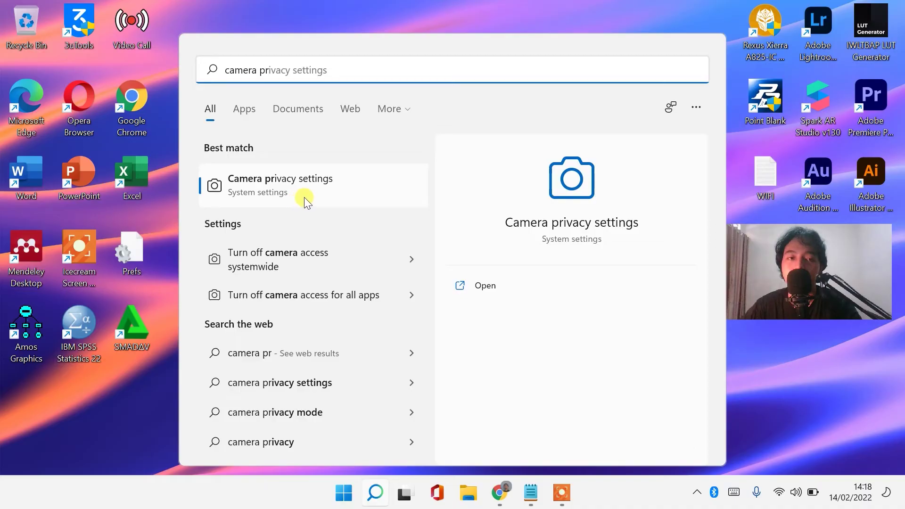
left_click(286, 191)
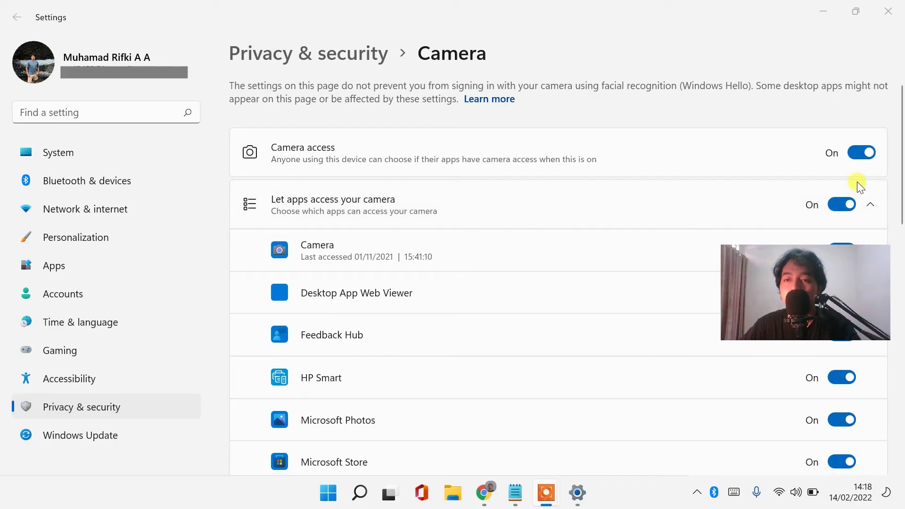
scroll(900, 107, "down", 2)
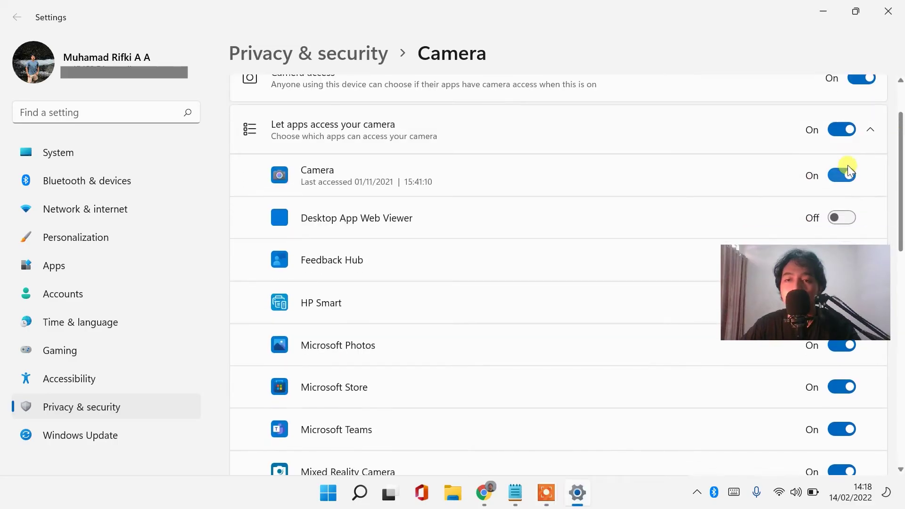
mouse_move(901, 156)
left_mouse_down()
mouse_move(894, 354)
mouse_move(898, 151)
left_mouse_up()
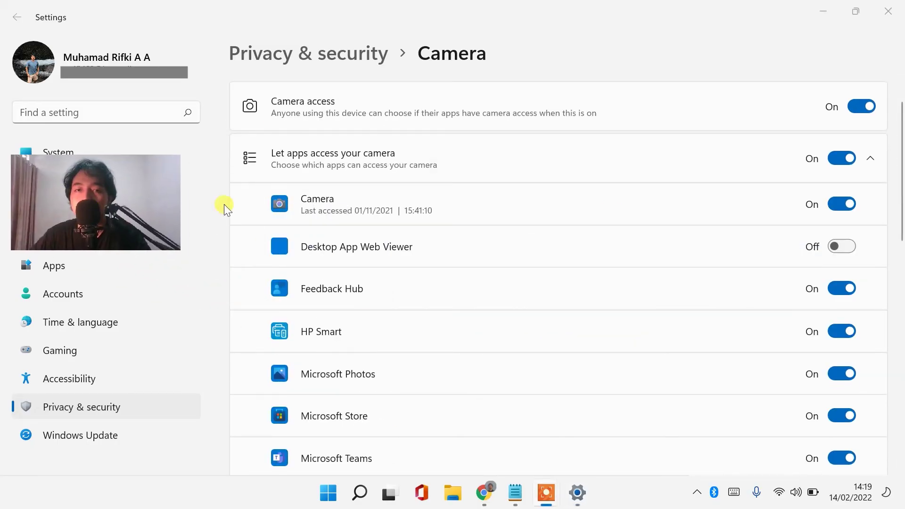
- Look through the per-app camera access switches on the Camera privacy page and close Settings
left_click_drag(900, 128, 901, 208)
left_click_drag(901, 235, 900, 88)
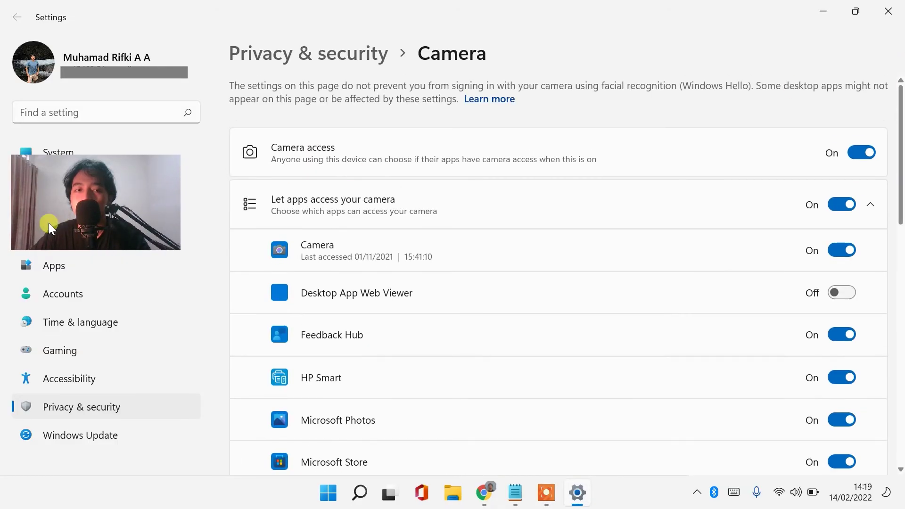
left_click_drag(183, 194, 848, 132)
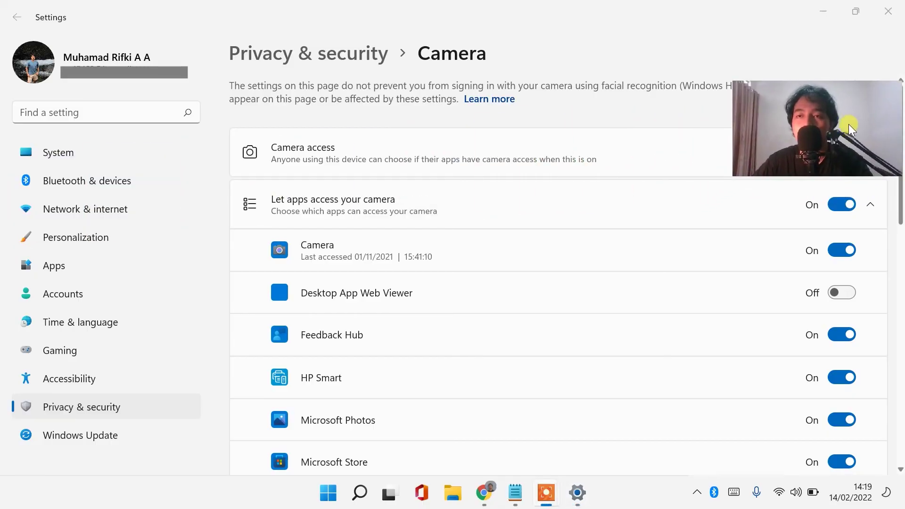
left_click(888, 11)
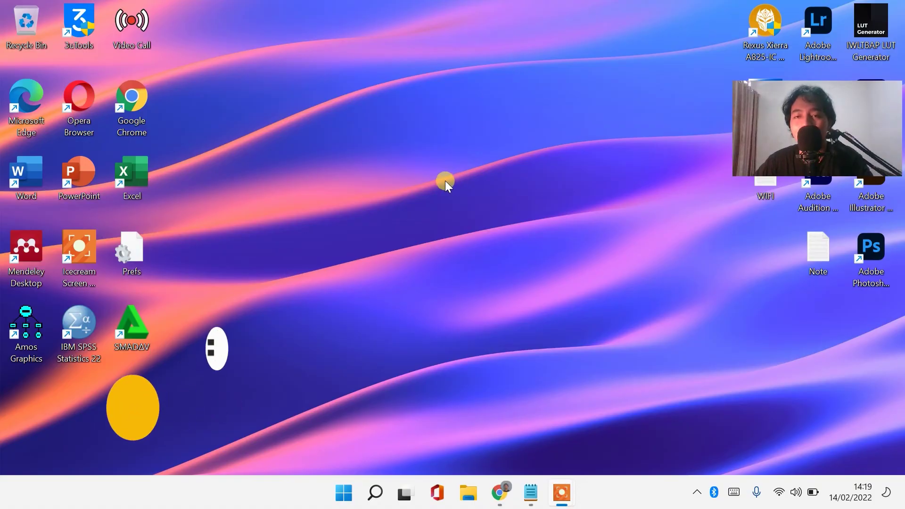
- Search Windows for "wind", open Windows Update settings to review whether updates need installing, and close Settings
left_click(375, 493)
type("w")
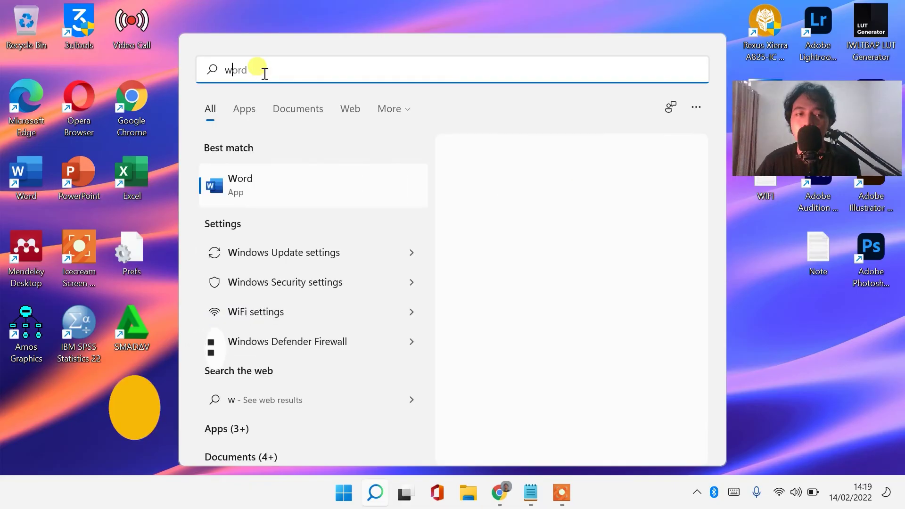
type("ind")
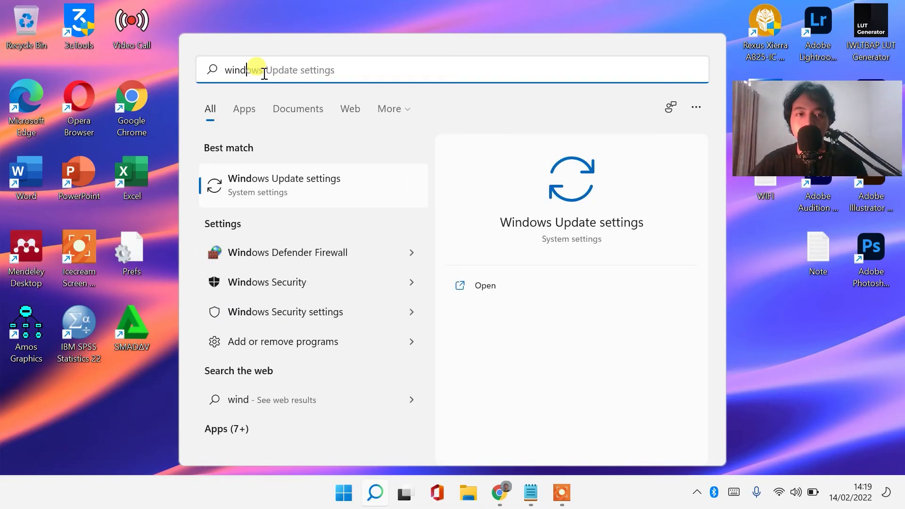
left_click(327, 190)
left_click_drag(840, 142, 833, 288)
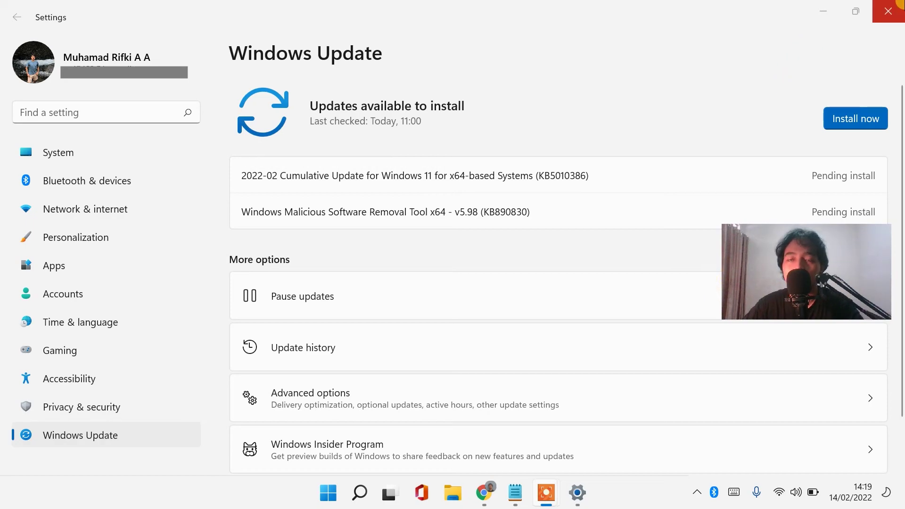
left_click(888, 11)
mouse_move(869, 495)
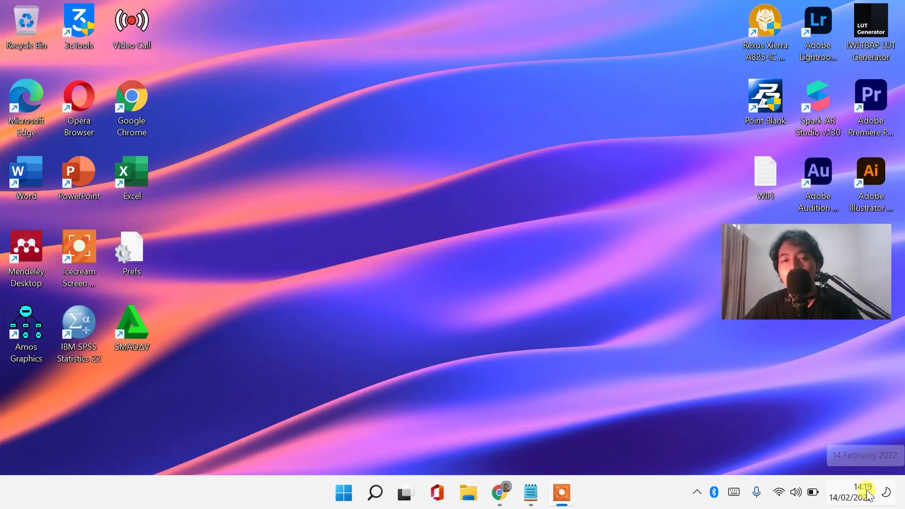